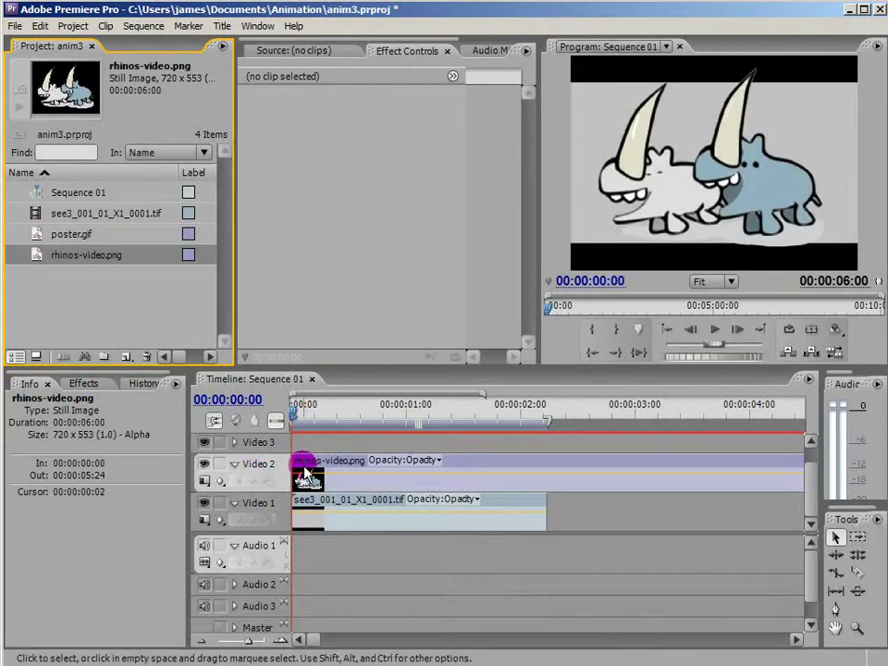
Trim the rhinos-video.png clip on Video 2 to a duration of 00:00:02:06 so it ends with the Video 1 clip.
mouse_move(248, 646)
mouse_down()
mouse_move(234, 639)
mouse_move(246, 643)
mouse_up()
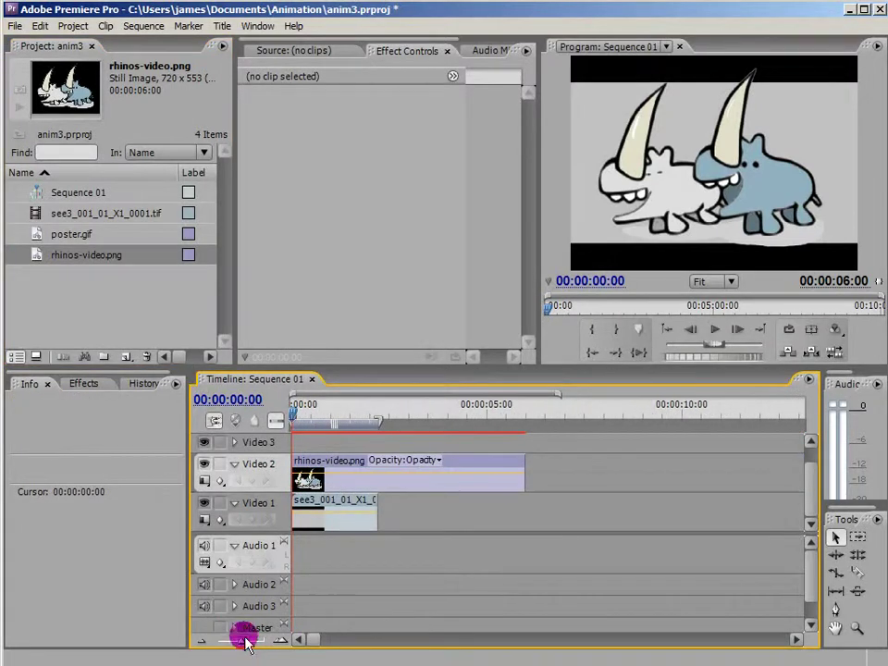
drag(519, 458, 371, 480)
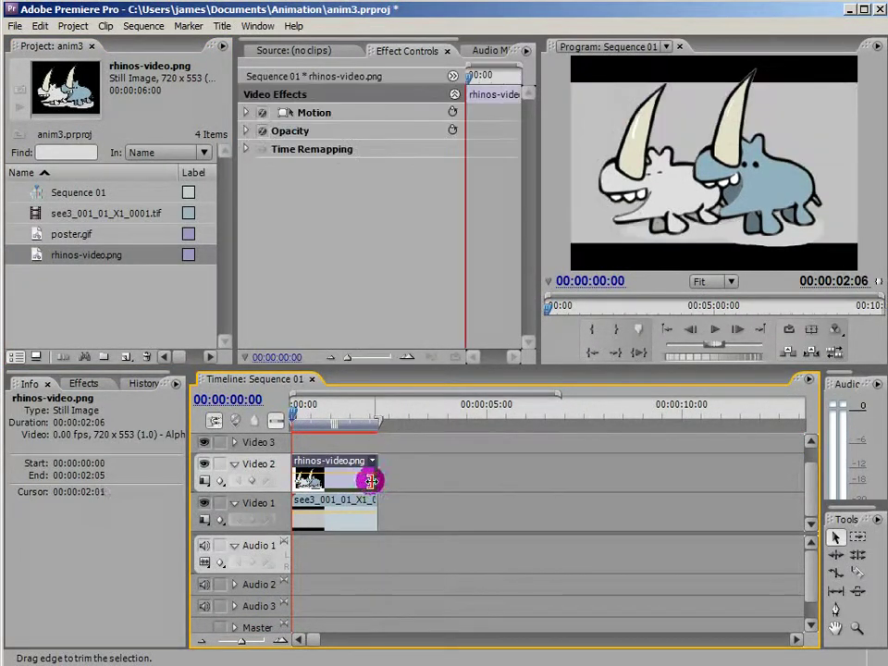
mouse_move(238, 636)
mouse_down()
mouse_move(253, 638)
mouse_move(252, 648)
mouse_move(247, 639)
mouse_up()
Scale the rhinos-video.png clip to 53 and move it past the frame's right edge, to about 828, 376.
drag(369, 400, 580, 416)
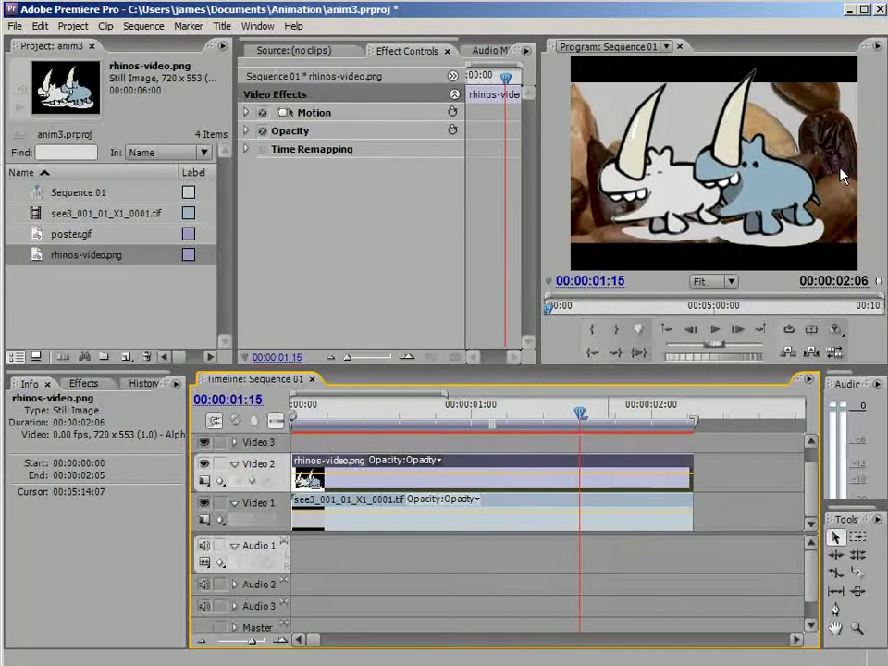
drag(392, 401, 493, 416)
click(515, 102)
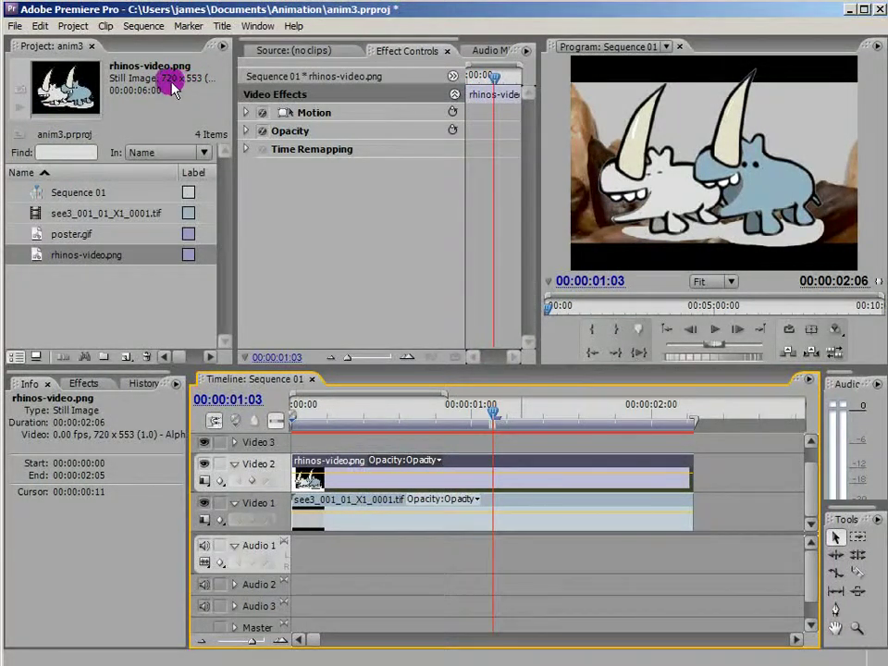
click(246, 112)
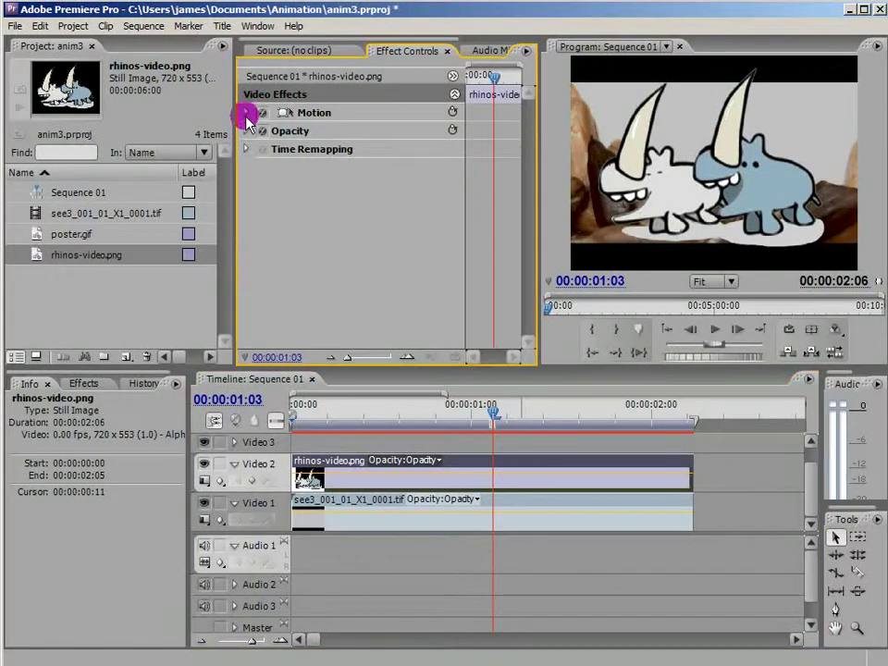
drag(368, 152, 315, 158)
click(728, 165)
drag(740, 190, 853, 212)
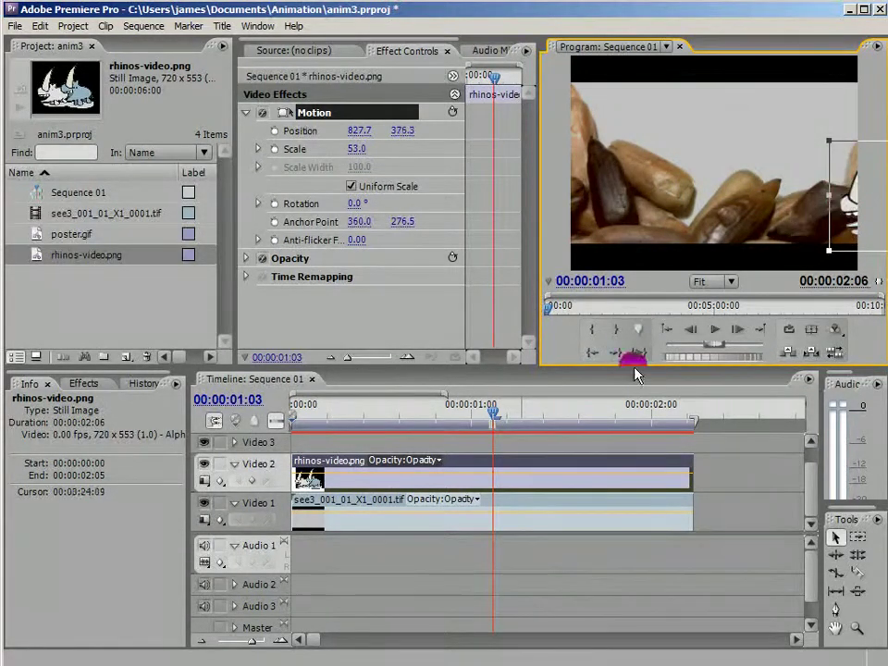
Try moving the rhino image toward the left of the frame at 00:00:00:12 without position keyframes, to about 242, 348.
drag(493, 412, 291, 434)
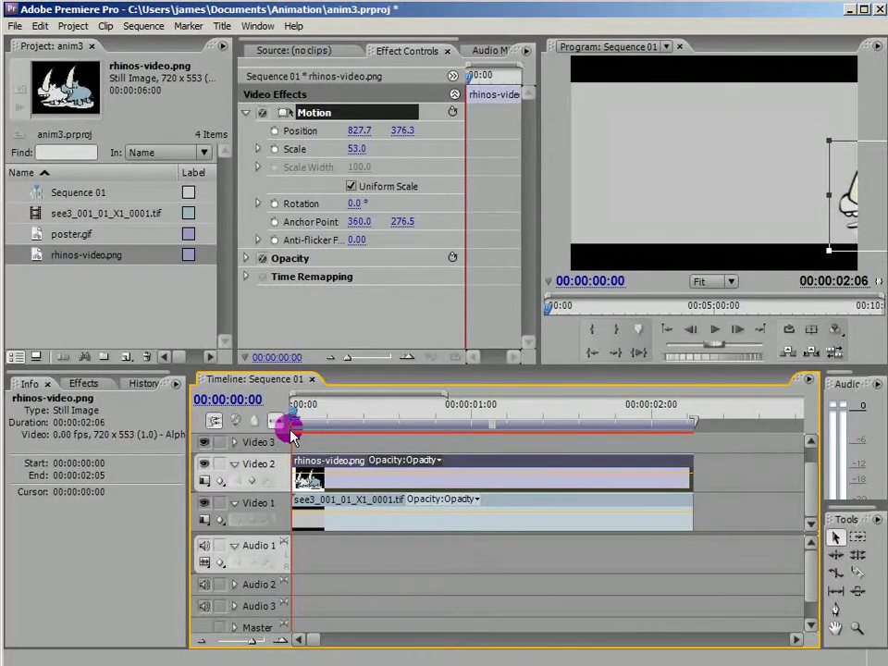
drag(848, 205, 716, 200)
drag(384, 392, 377, 405)
drag(832, 192, 574, 183)
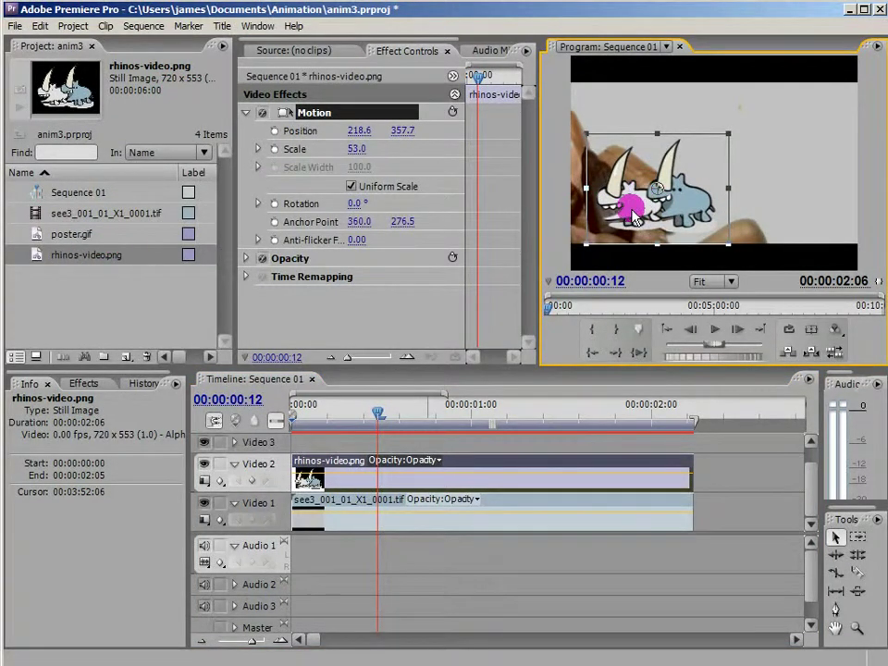
mouse_move(628, 198)
mouse_down()
mouse_move(622, 205)
mouse_move(639, 197)
mouse_up()
click(708, 197)
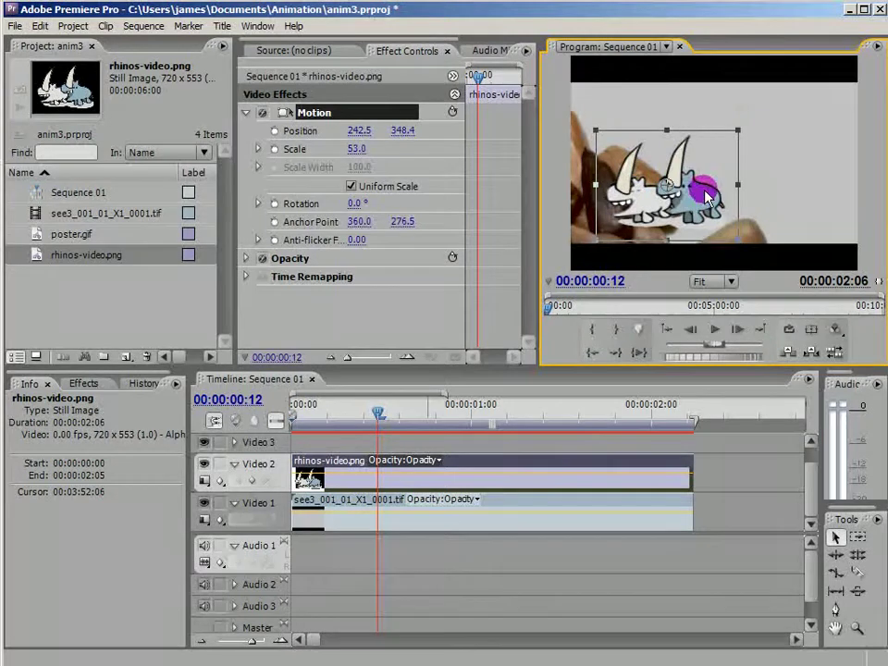
click(728, 237)
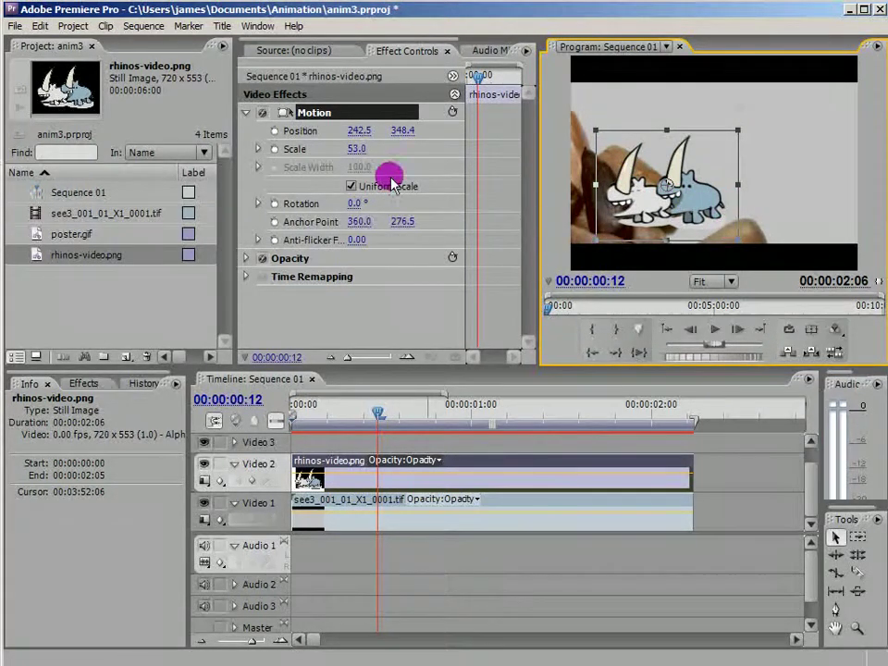
click(74, 259)
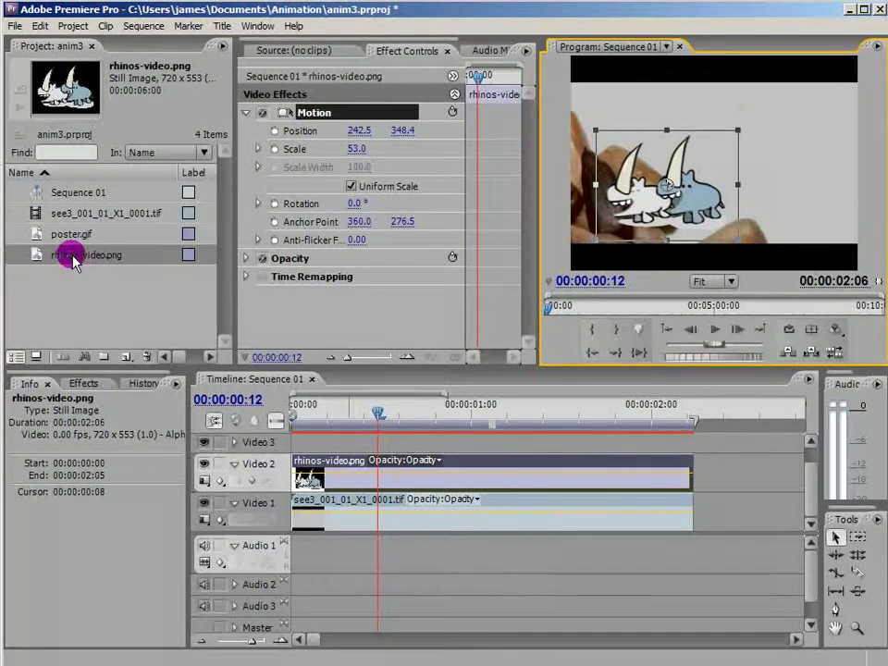
Move the rhinos past the frame's right edge to about 834, 395 and enable position keyframing at 00:00:00:00.
drag(625, 202, 858, 219)
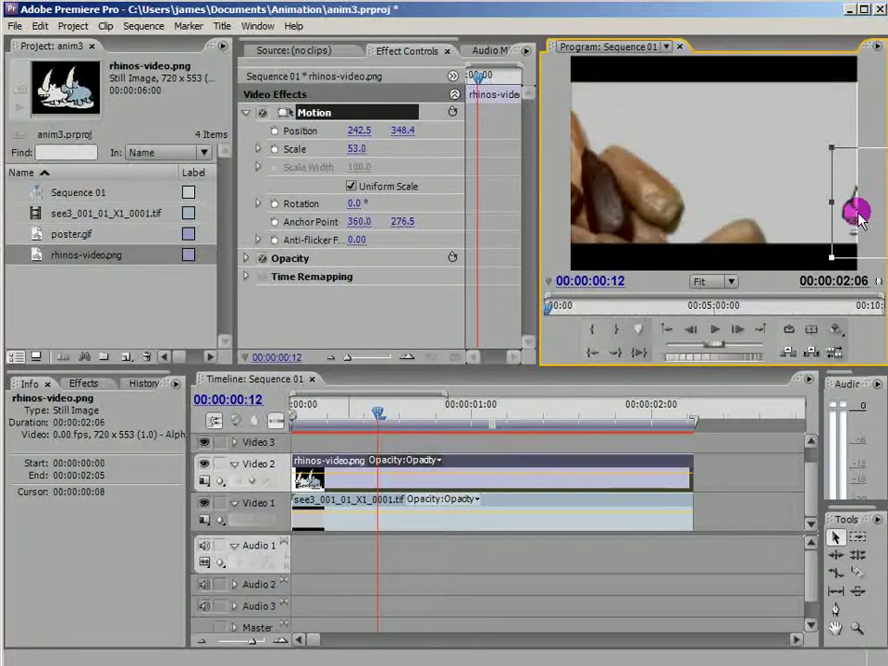
click(287, 418)
click(810, 183)
click(353, 201)
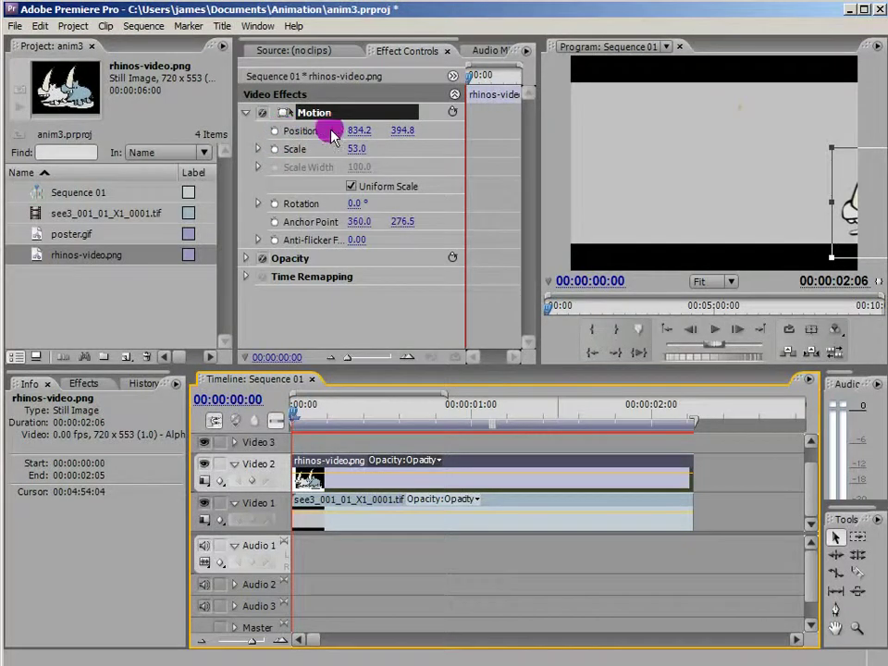
click(334, 50)
click(407, 50)
click(288, 114)
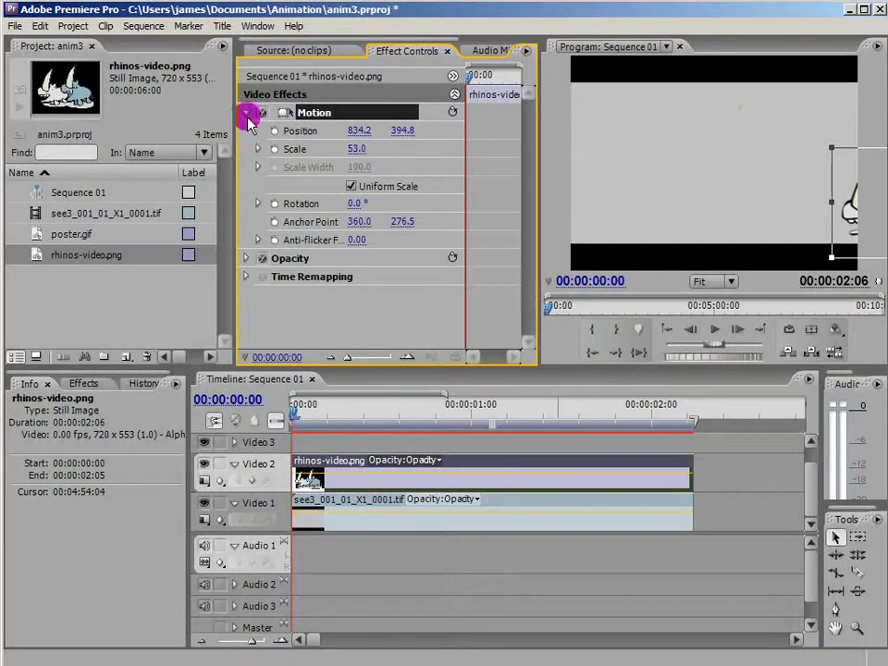
click(247, 114)
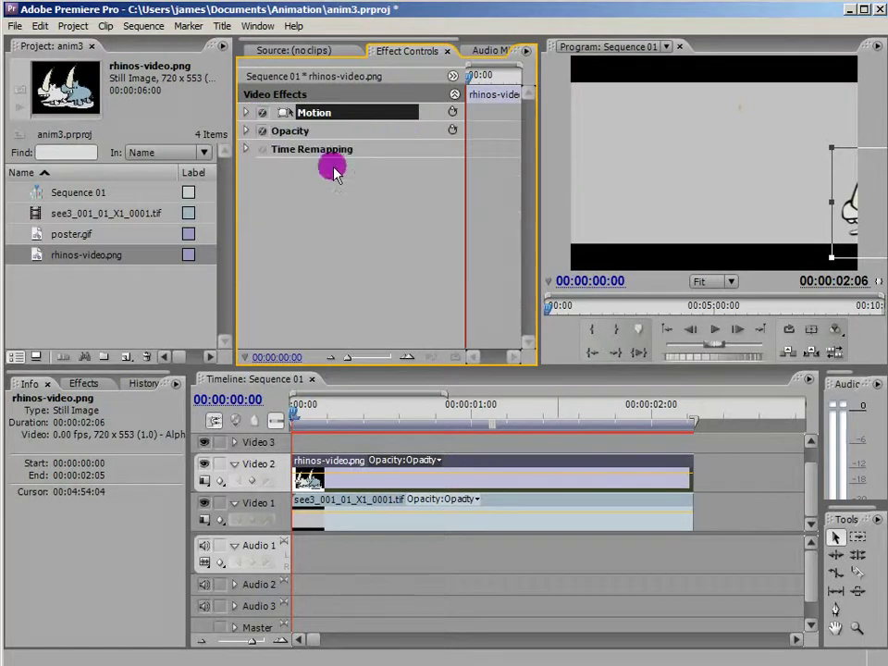
click(247, 114)
click(274, 131)
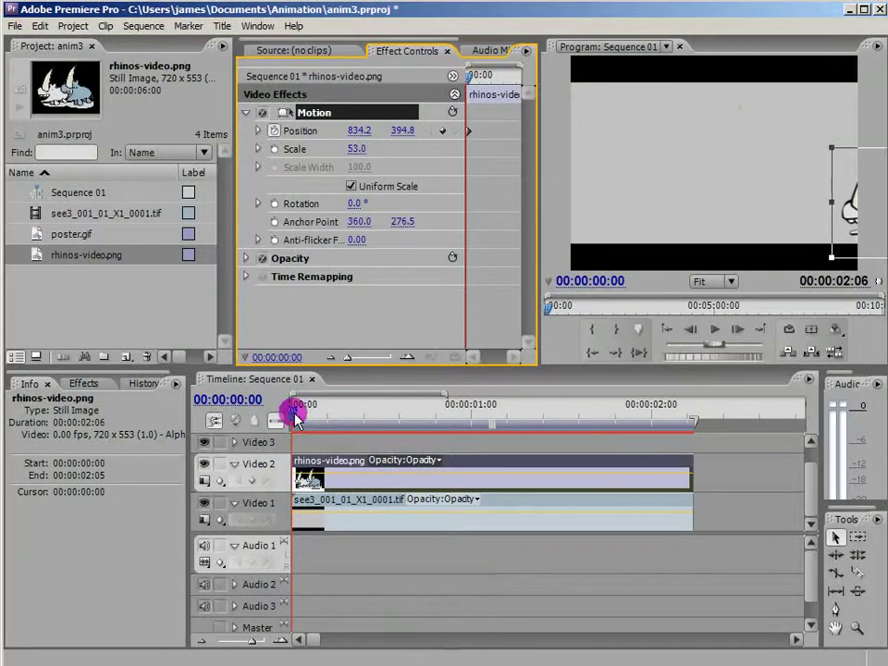
Shift the rhinos leftward with position keyframes at 00:00:00:10 and 00:00:01:00, placing them at about 247, 383 on the second.
drag(296, 416, 364, 418)
drag(822, 213, 756, 204)
click(410, 359)
drag(364, 413, 471, 410)
click(788, 204)
drag(788, 204, 645, 200)
Carry the rhinos off the frame's left side with position keyframes at 00:00:01:13 (about -10, 395) and 00:00:02:02 (about -160, 409).
click(474, 414)
drag(474, 415, 566, 413)
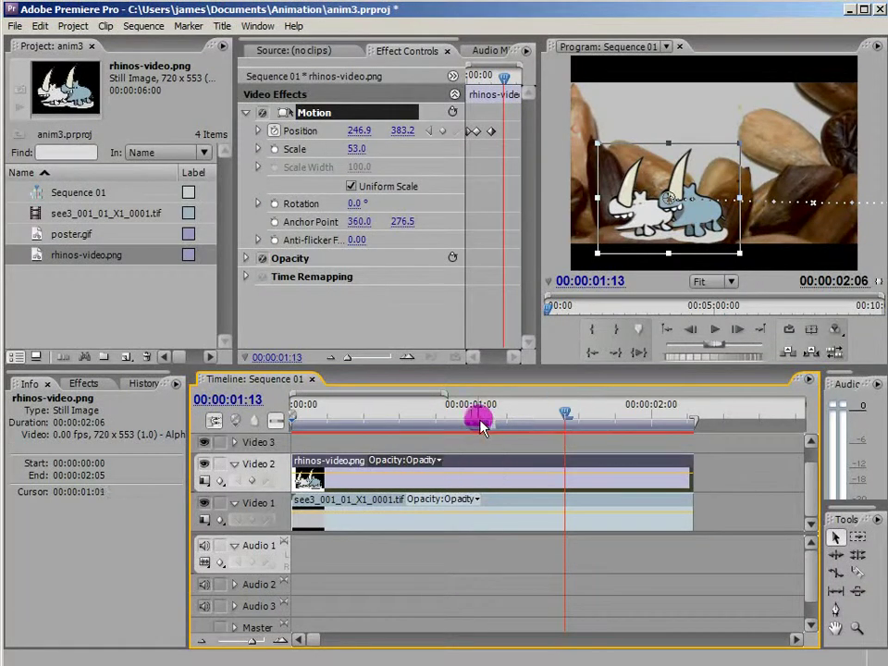
drag(663, 256, 585, 234)
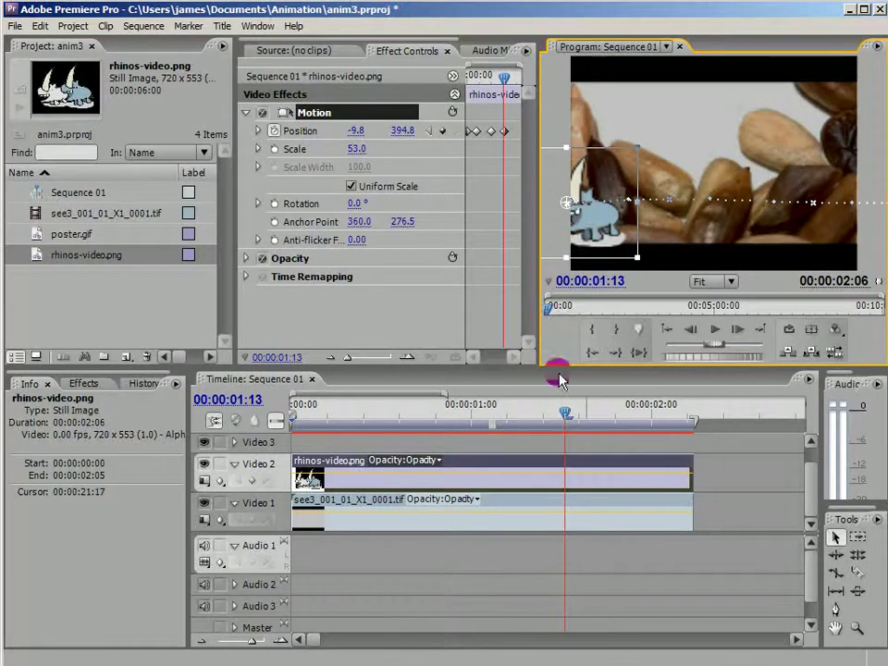
drag(568, 414, 669, 416)
drag(625, 219, 546, 226)
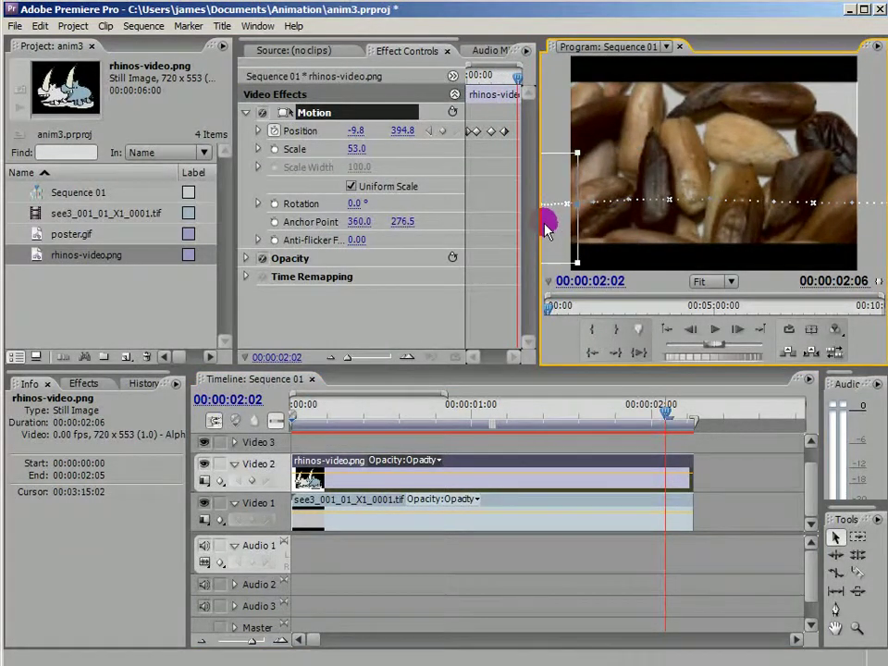
Render the work area and play back the rhinos' movement across the frame.
drag(668, 410, 367, 446)
key(Return)
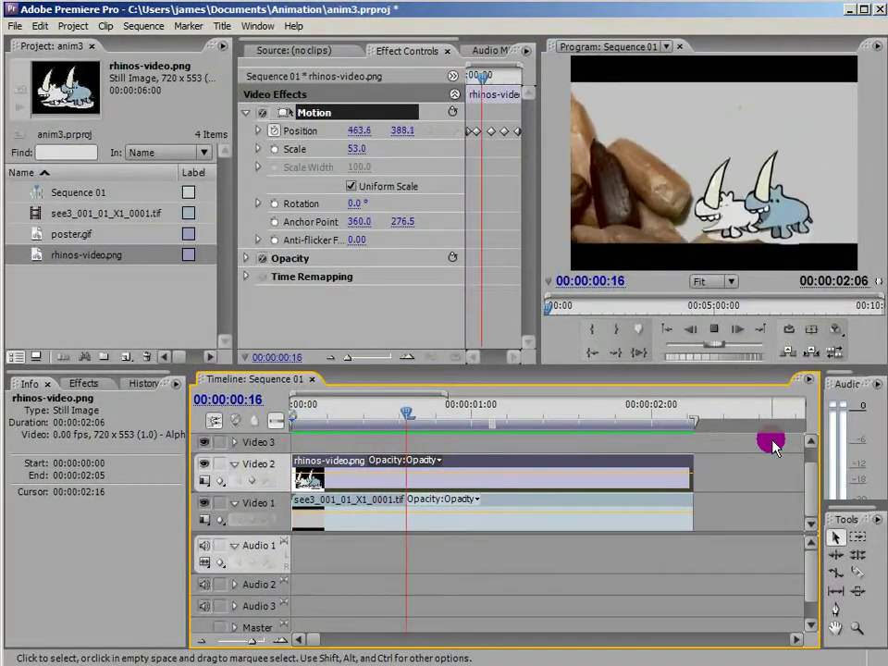
drag(651, 410, 378, 414)
Display the Motion Position keyframes on the rhinos-video.png clip in the timeline.
click(418, 459)
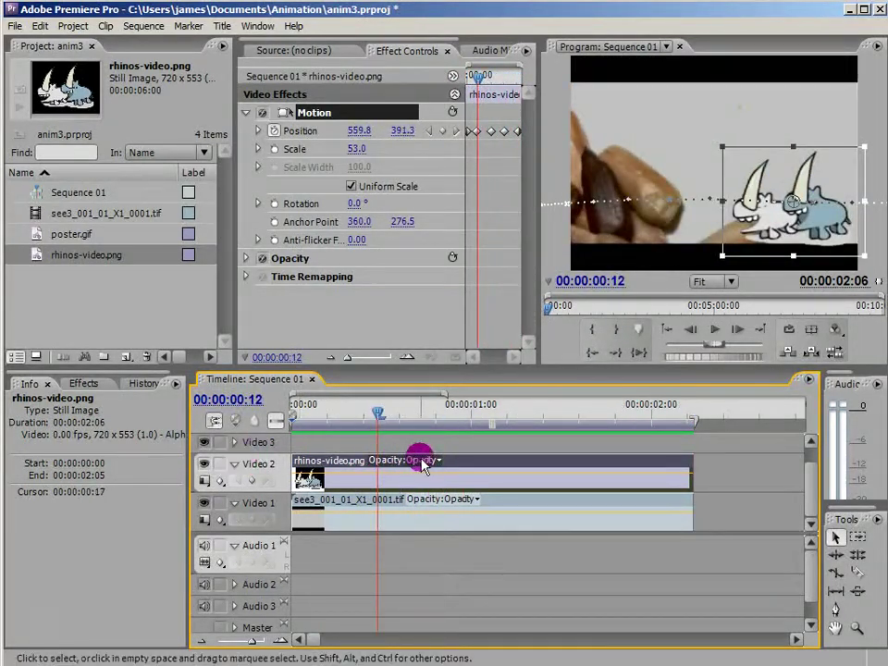
mouse_move(418, 478)
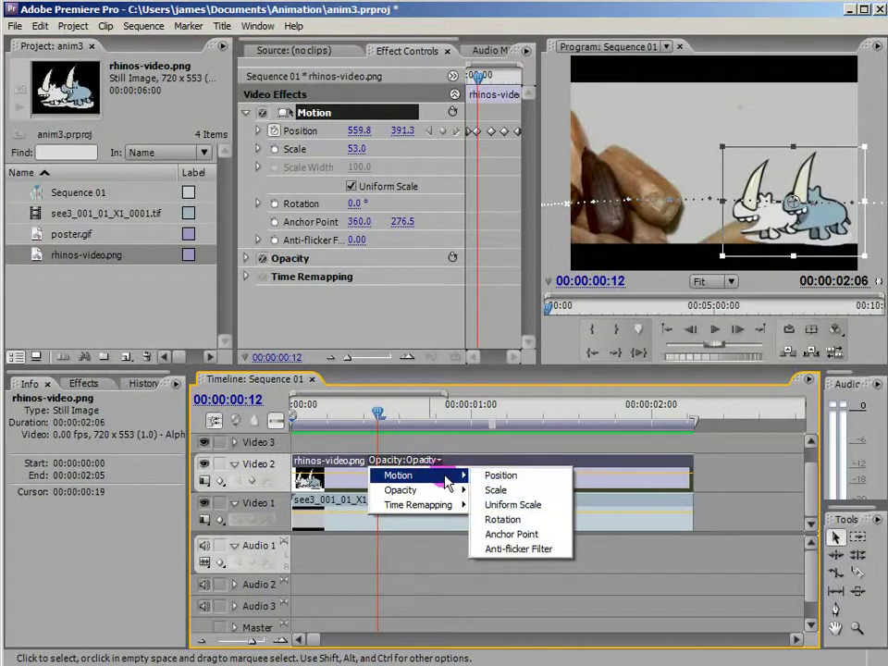
click(500, 475)
Scrub the clip and step between its position keyframes, ending at the one on 00:00:00:00.
click(377, 418)
drag(378, 419, 572, 421)
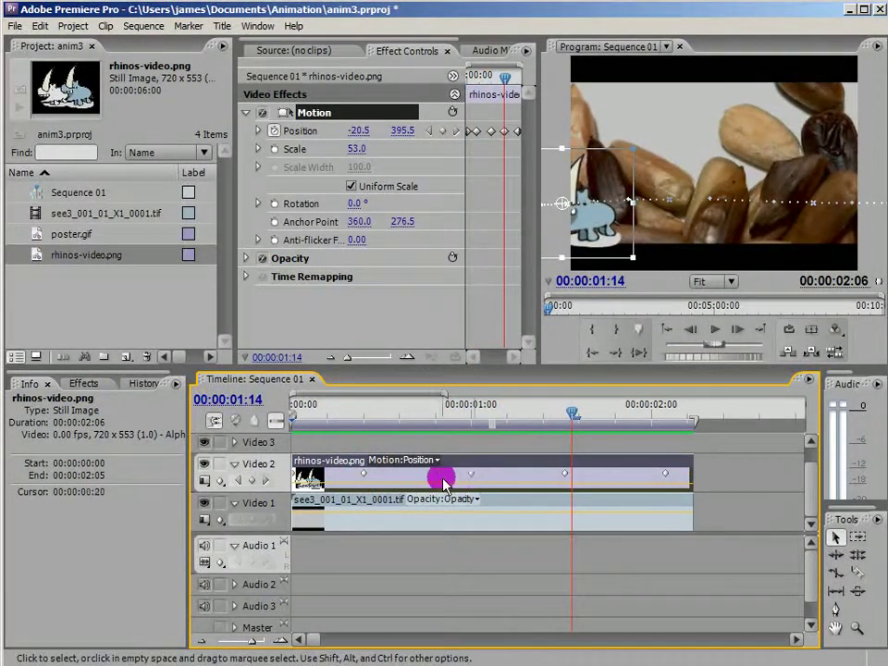
click(514, 407)
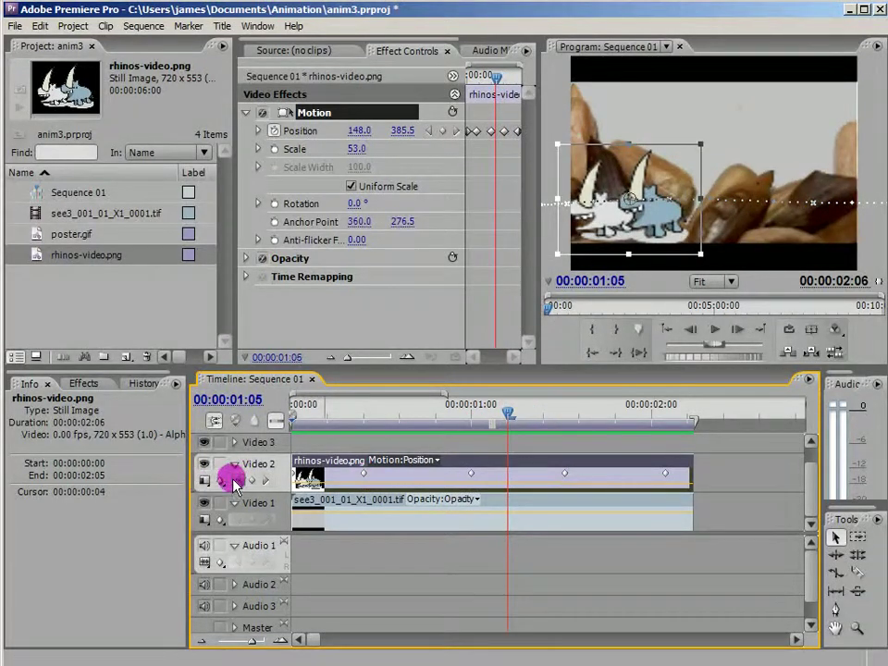
click(239, 480)
click(239, 480)
click(264, 480)
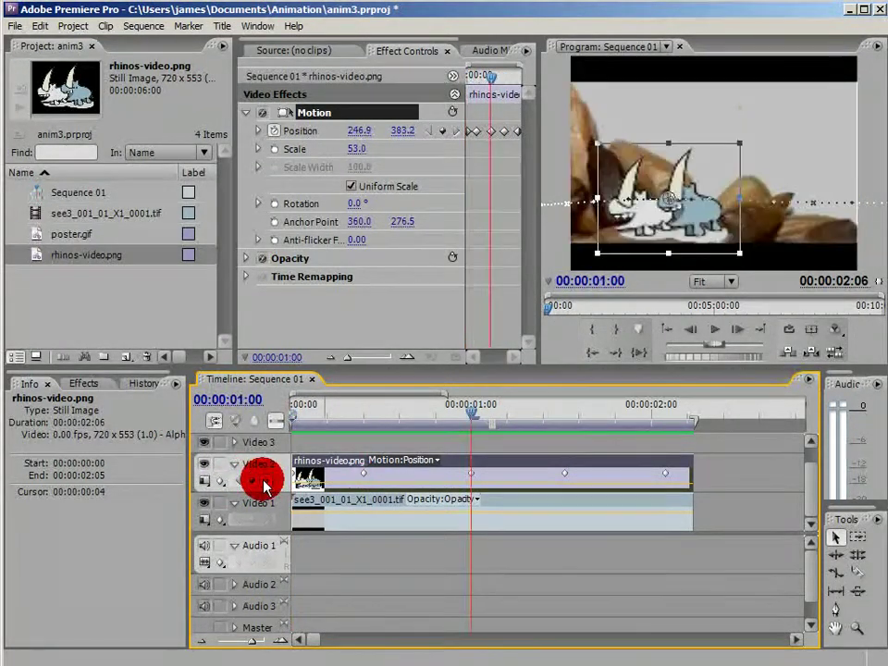
click(264, 480)
click(236, 480)
click(239, 480)
click(239, 480)
click(237, 480)
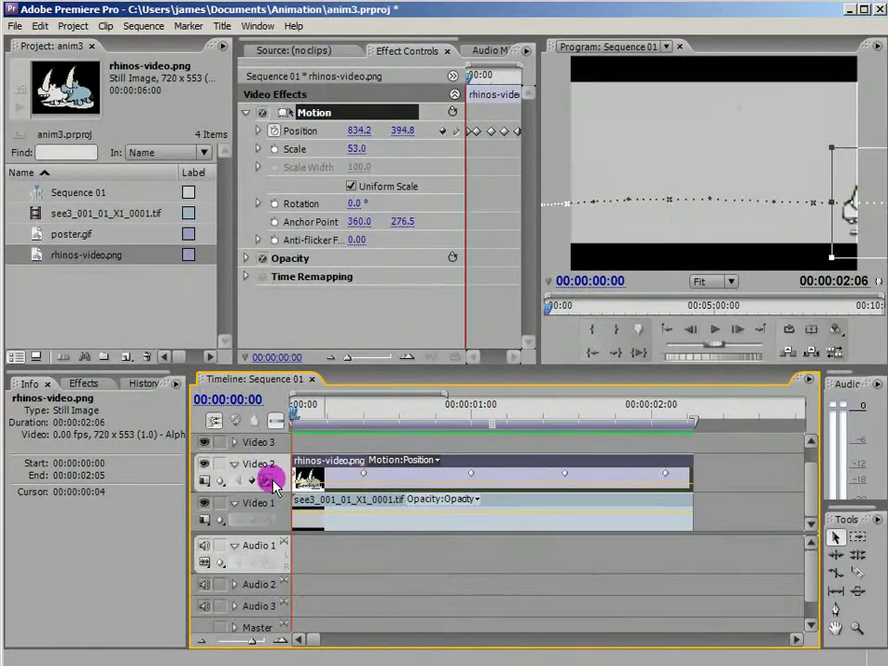
Raise the rhinos to about 591, 274 at the 00:00:00:10 keyframe and lower them to about 277, 453 at 00:00:01:00.
click(267, 481)
drag(786, 174, 780, 135)
click(265, 480)
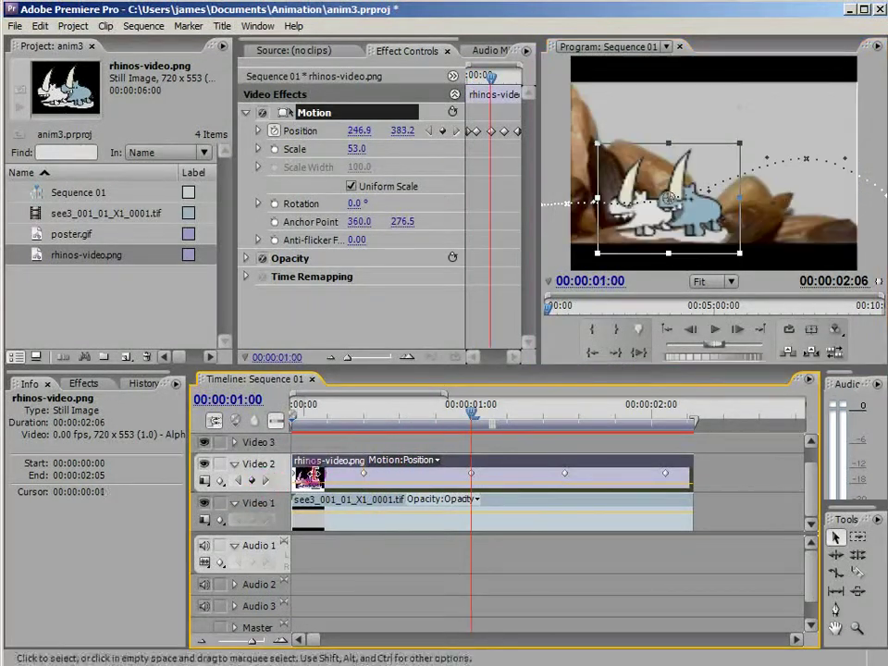
drag(708, 217, 719, 242)
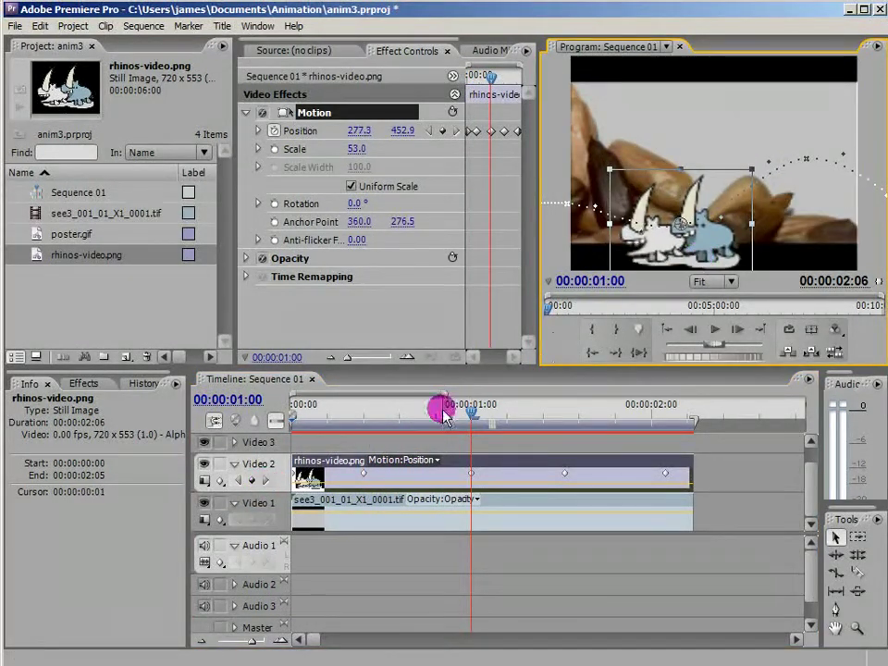
Raise the rhinos to about -51, 286 at the 00:00:01:13 keyframe and go to the last position keyframe.
click(266, 481)
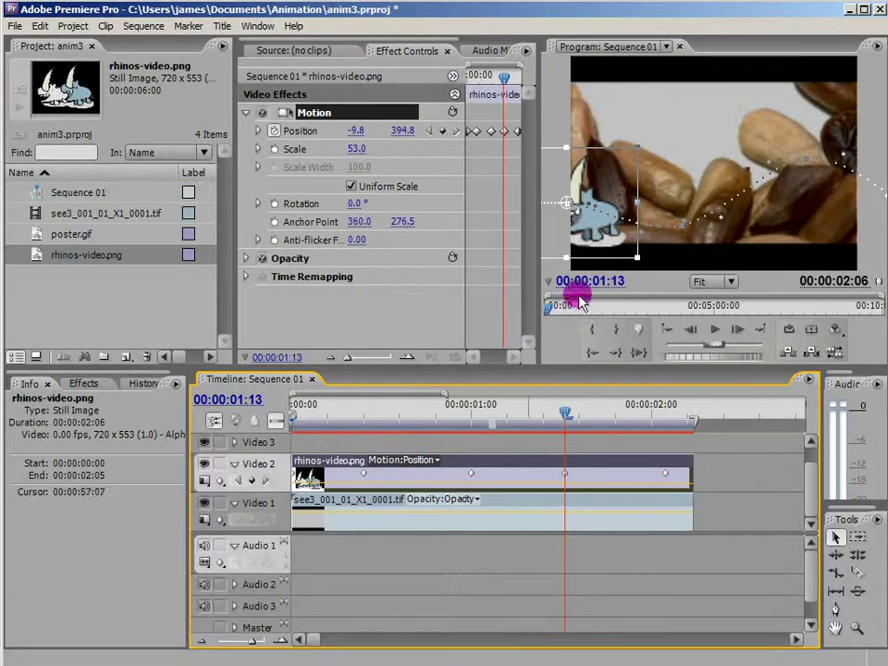
drag(588, 242, 574, 197)
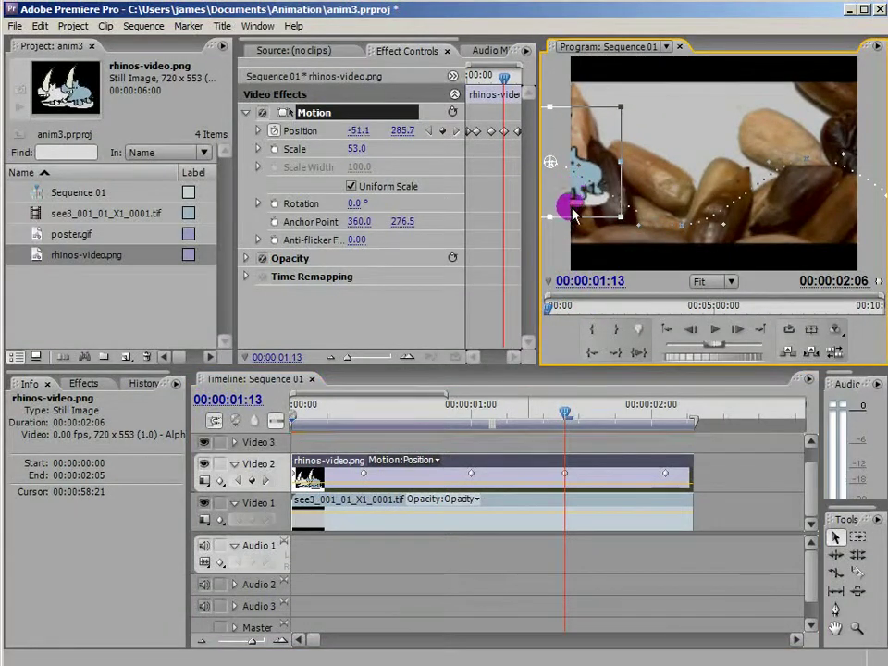
click(266, 481)
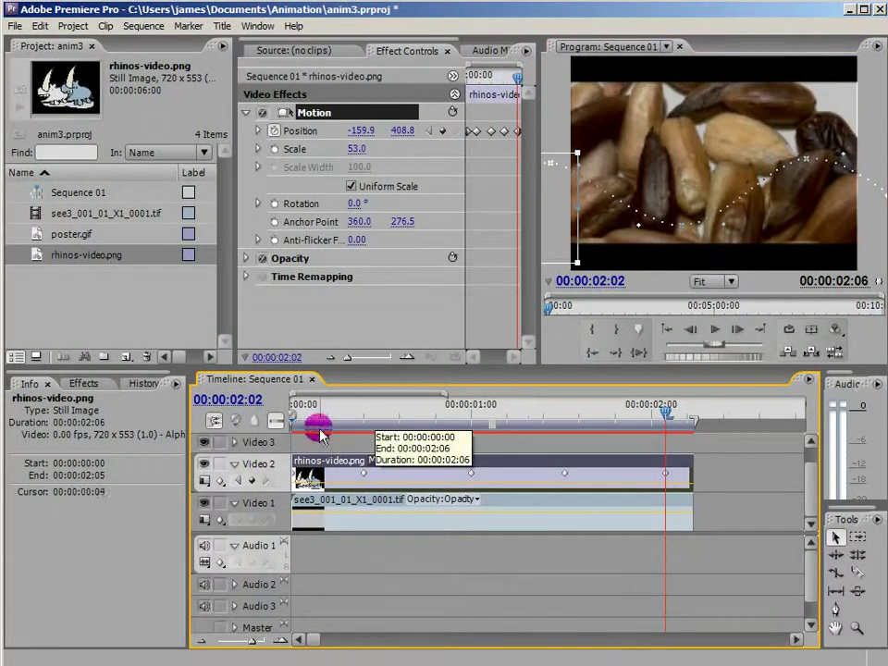
Render and play back the wavy rhino animation, and return to the position keyframe at 00:00:00:10.
key(Return)
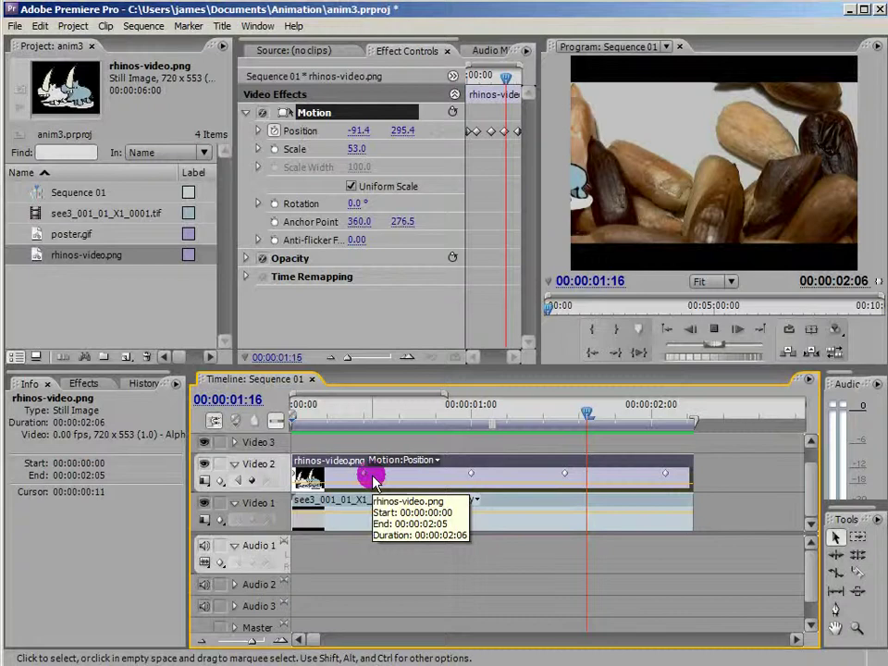
key(space)
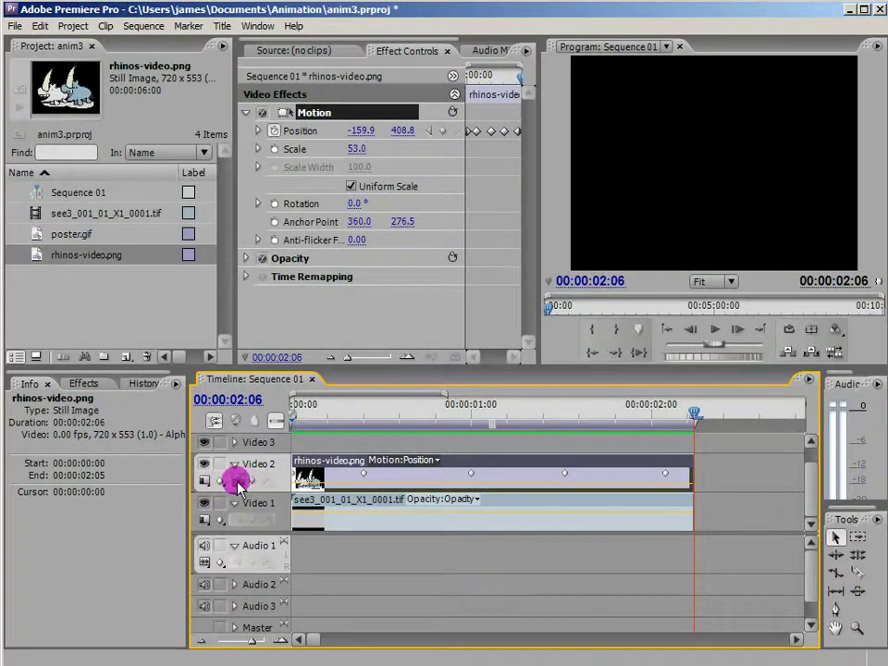
key(j)
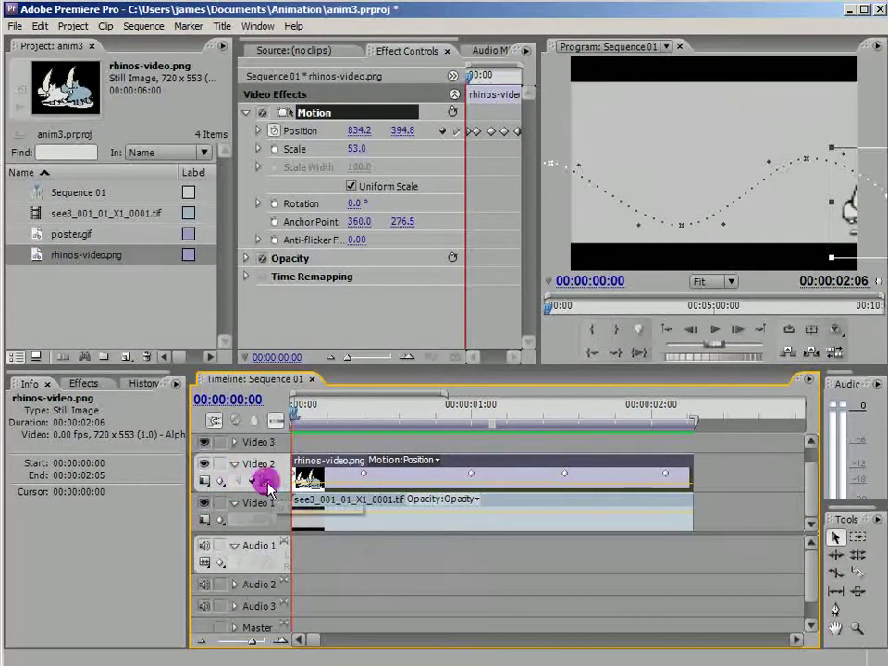
click(267, 480)
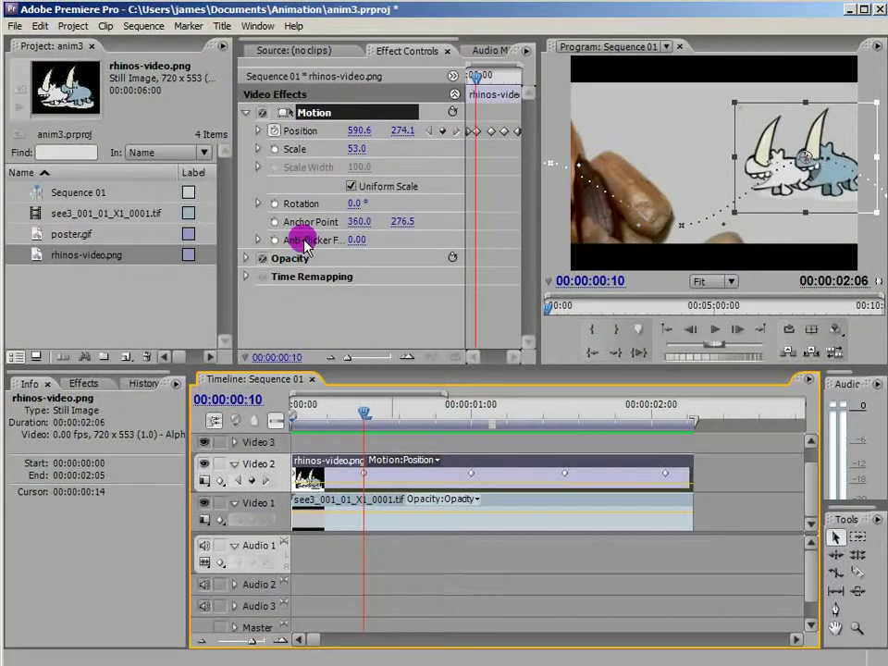
Keyframe the rhinos' rotation at 15° on 00:00:00:10, -29° on 00:00:01:00 and 24° on 00:00:01:13.
click(274, 203)
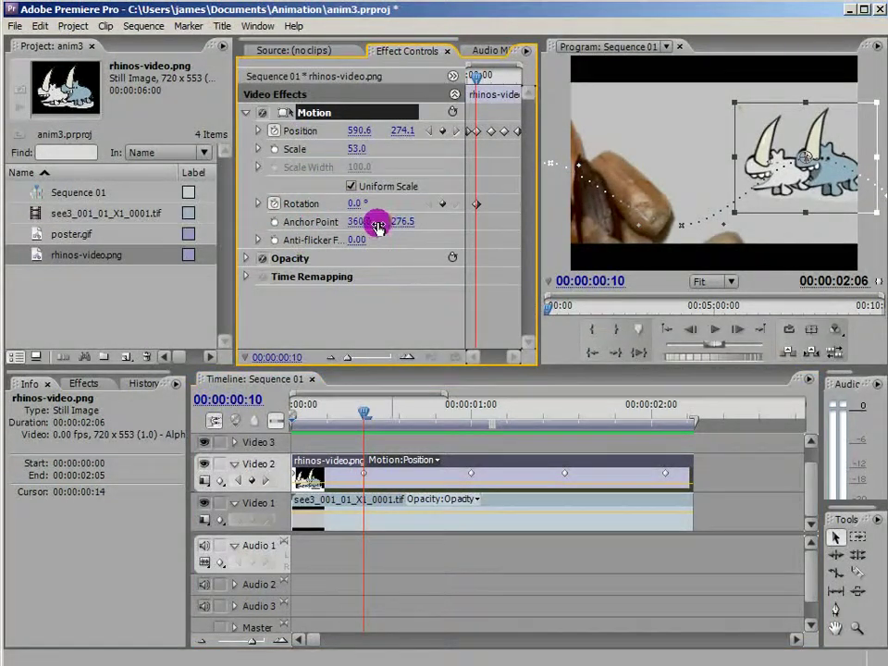
drag(356, 205, 408, 219)
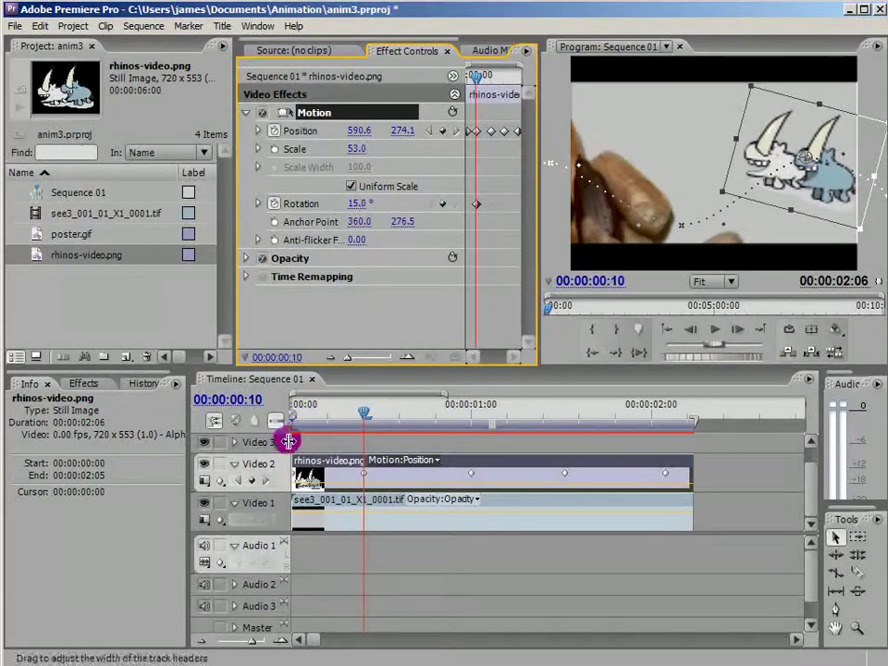
click(266, 481)
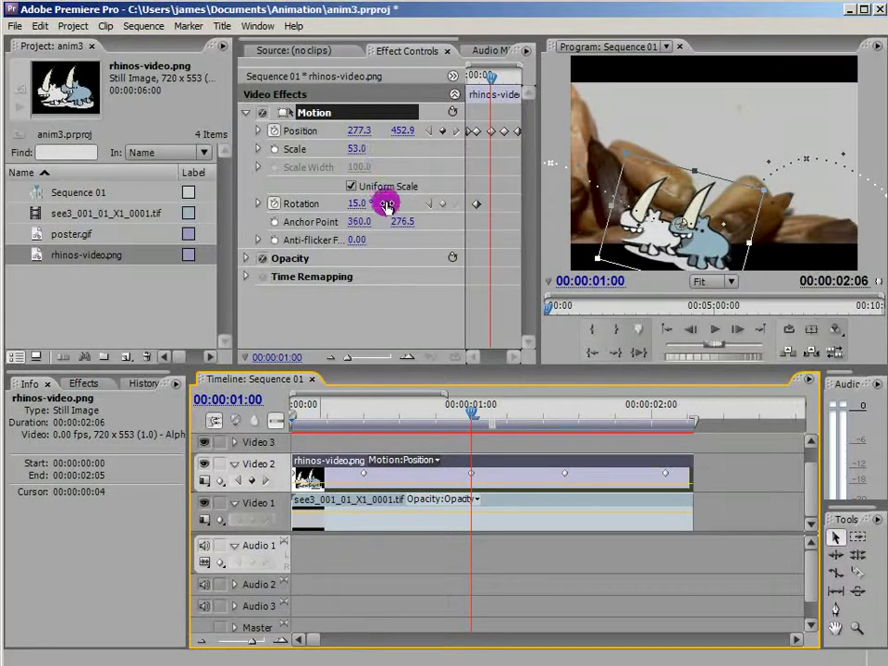
mouse_move(360, 205)
mouse_down()
mouse_move(347, 210)
mouse_move(360, 214)
mouse_move(354, 219)
mouse_up()
click(265, 480)
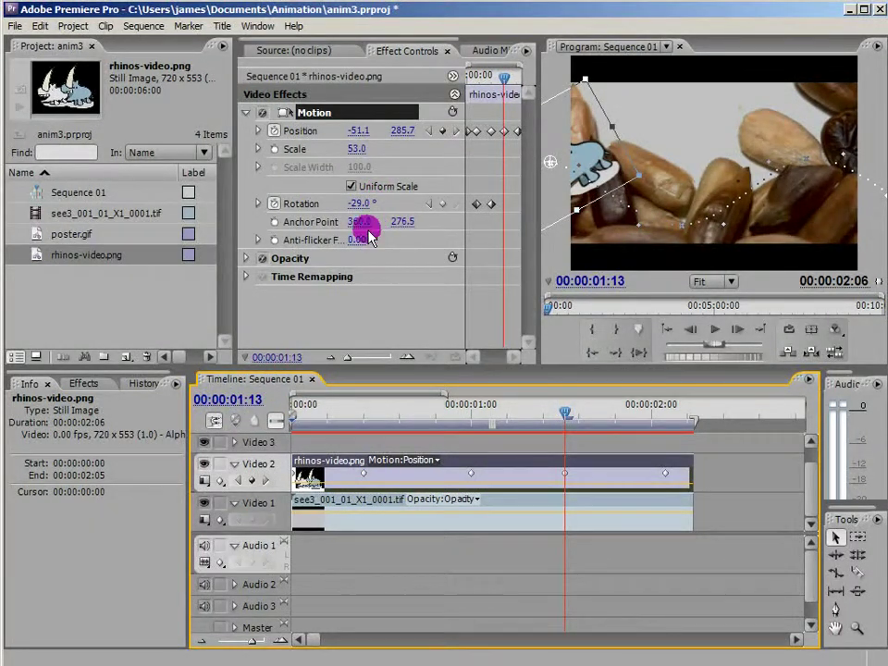
drag(370, 217, 424, 201)
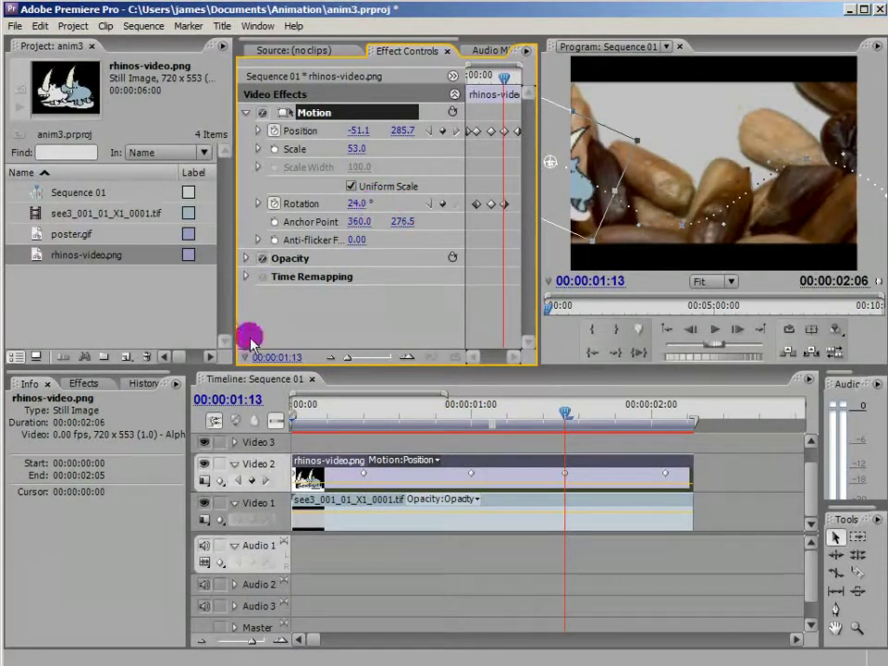
Tilt the rhinos back to a negative rotation at the 00:00:02:02 keyframe, and render and play back the rocking animation.
click(264, 480)
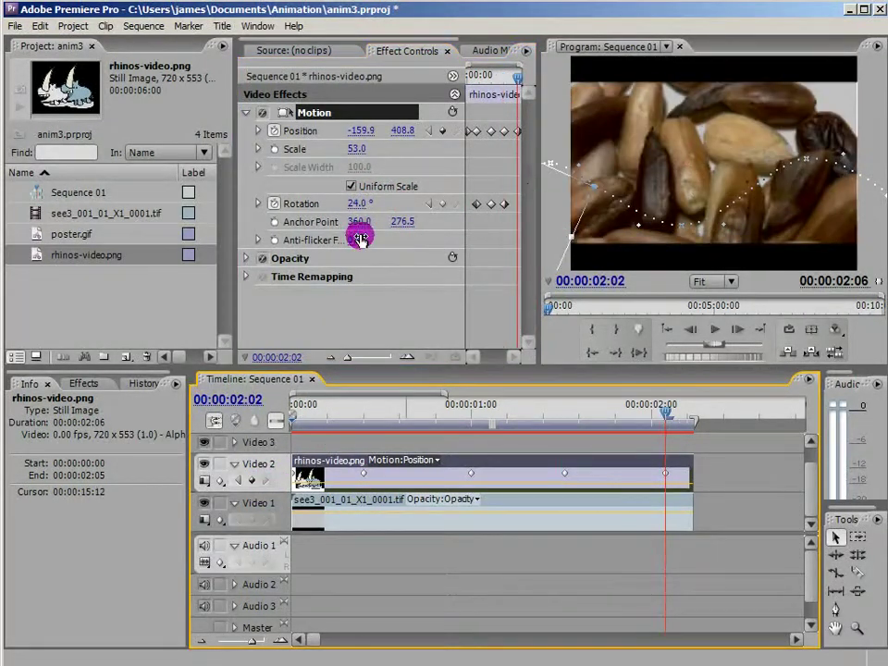
drag(359, 204, 319, 222)
key(Return)
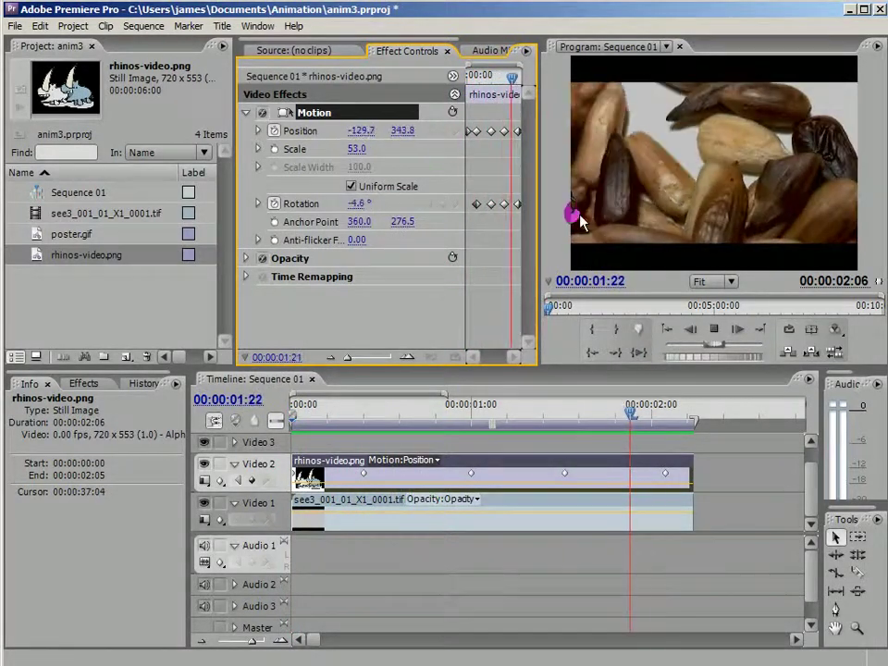
key(Return)
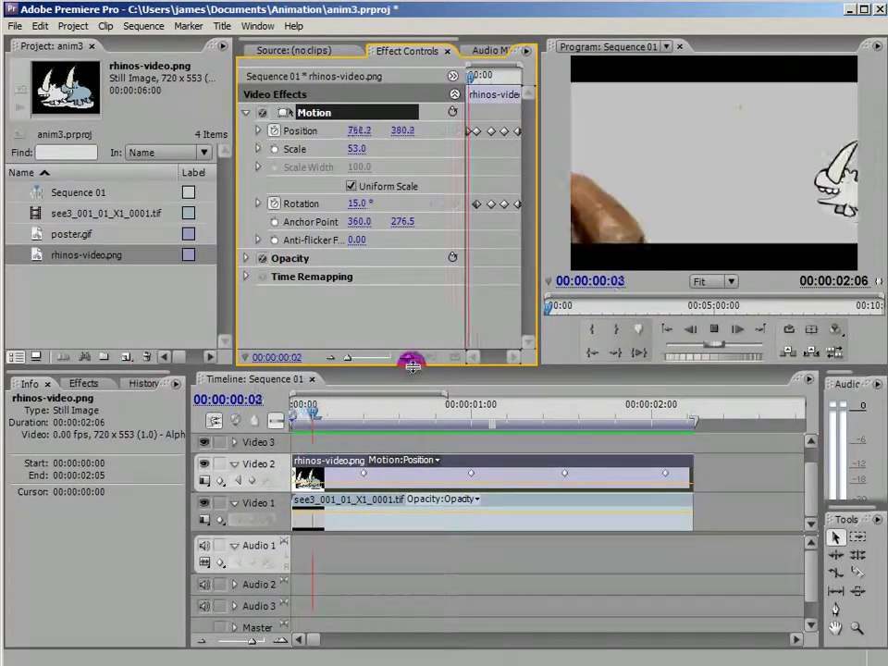